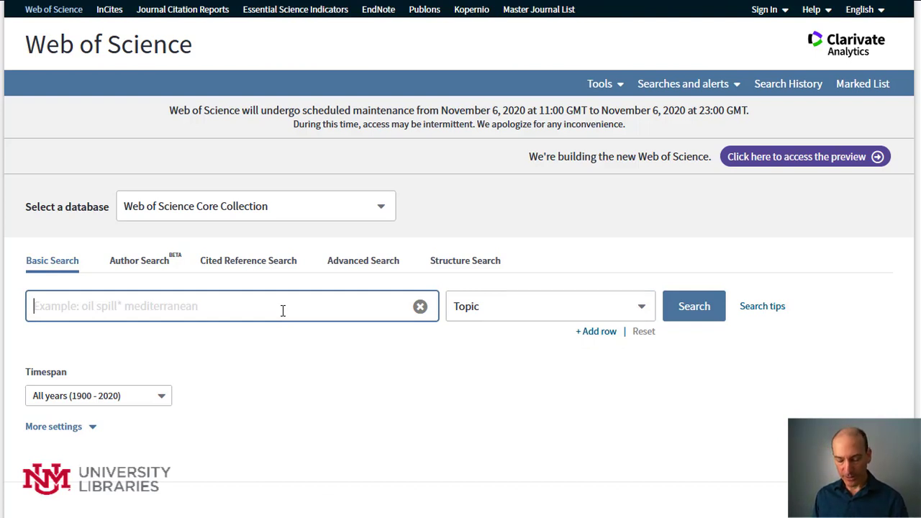
Enter the topic query "climate change" water, keeping climate change as an exact phrase.
type("\"c")
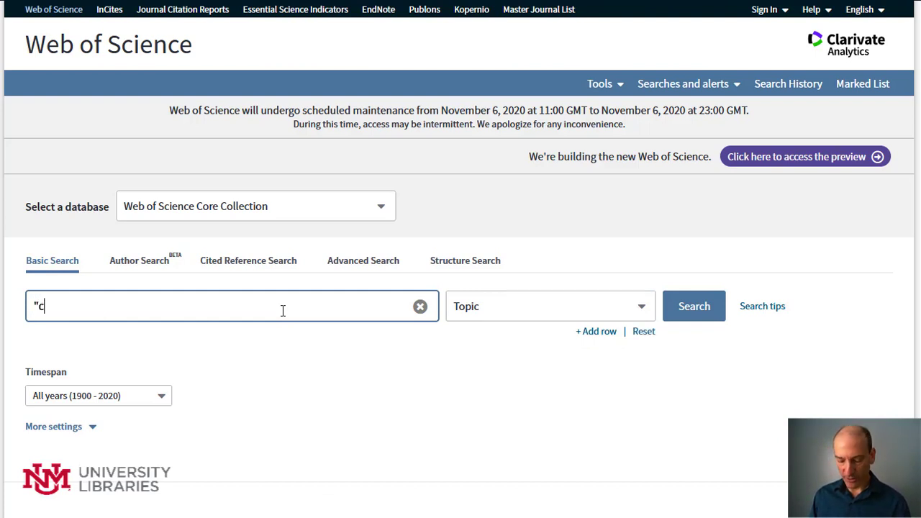
type("limate cha")
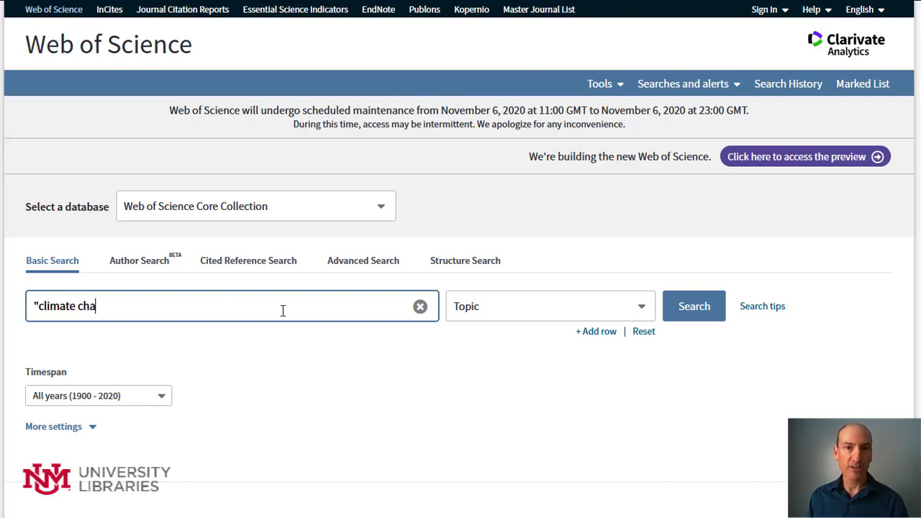
type("nge\" ")
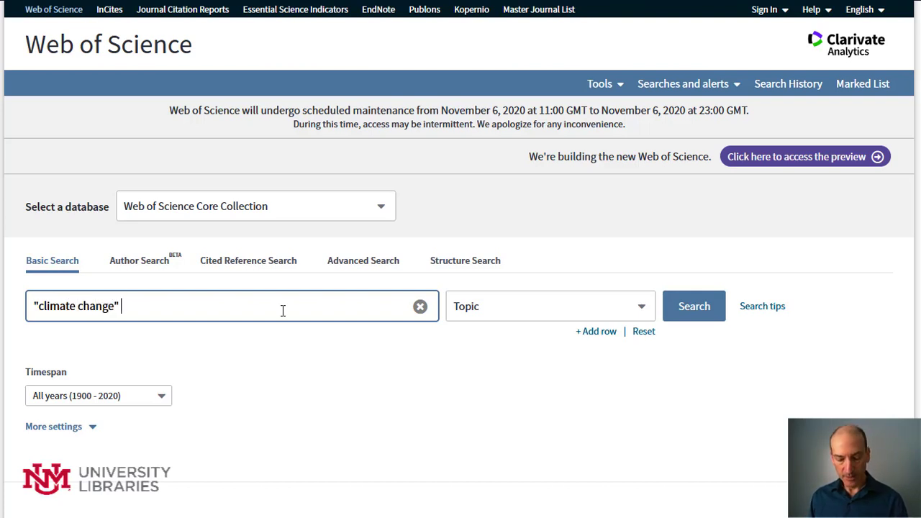
type("water")
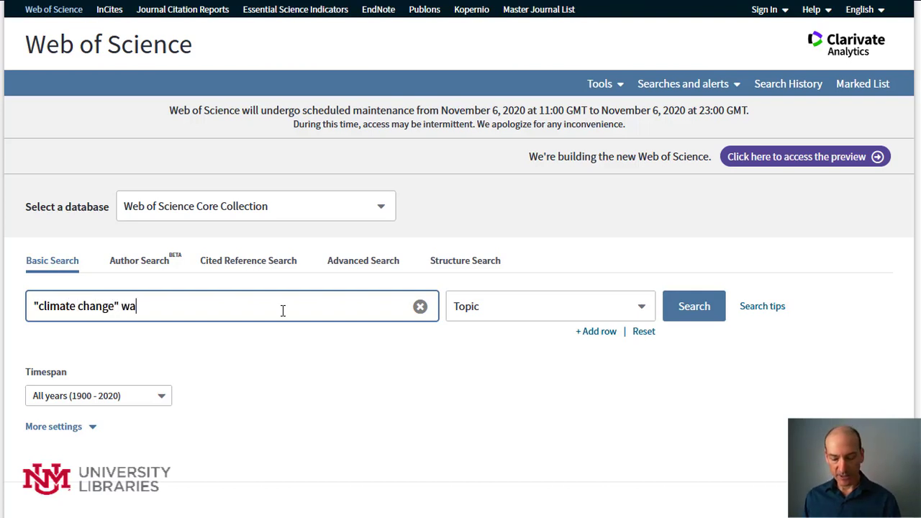
Change the topic query to "climate change" NEAR/10 water and run the search.
double_click(136, 305)
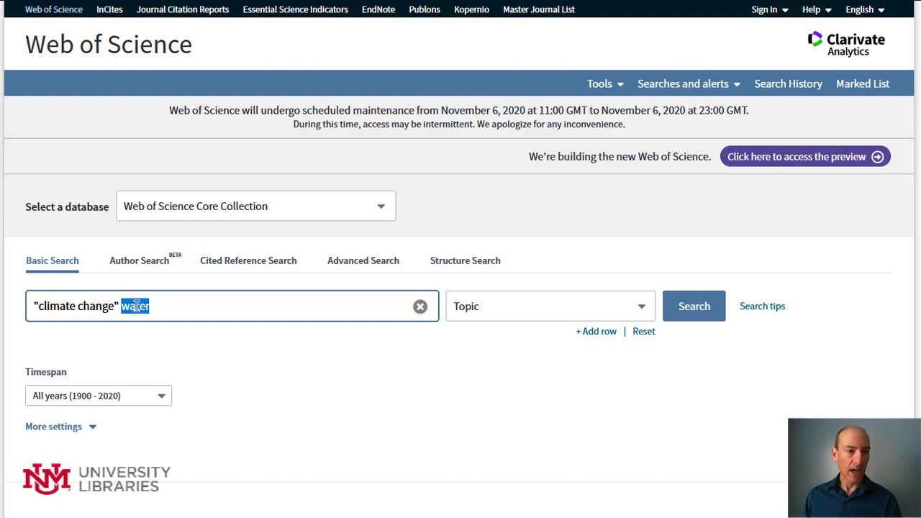
type("NEAR")
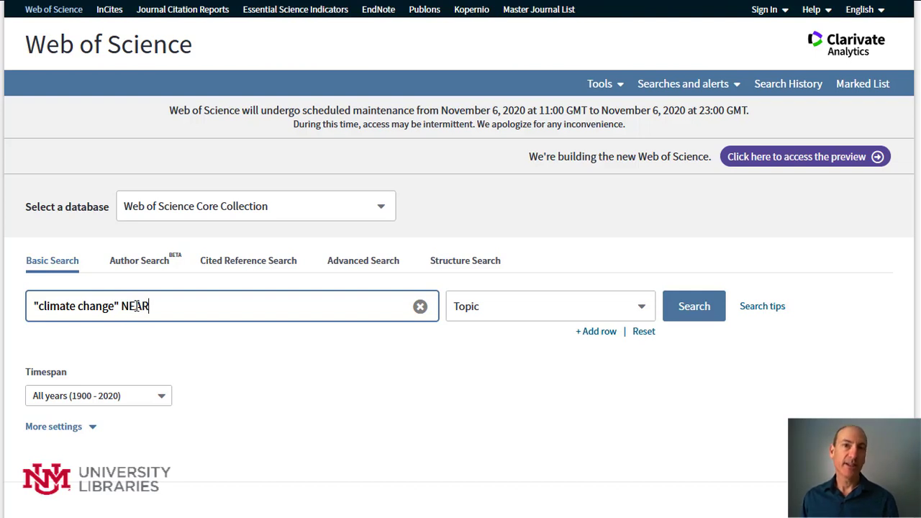
type("/10")
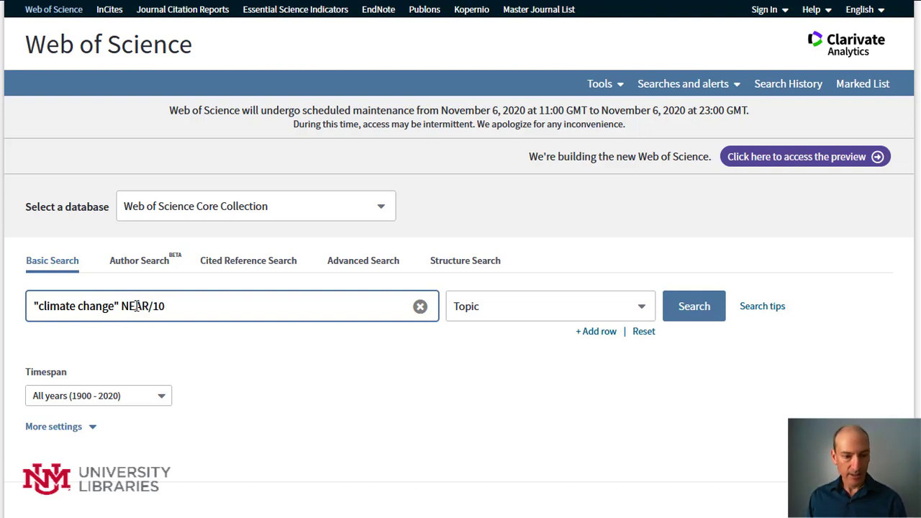
type(" WATER")
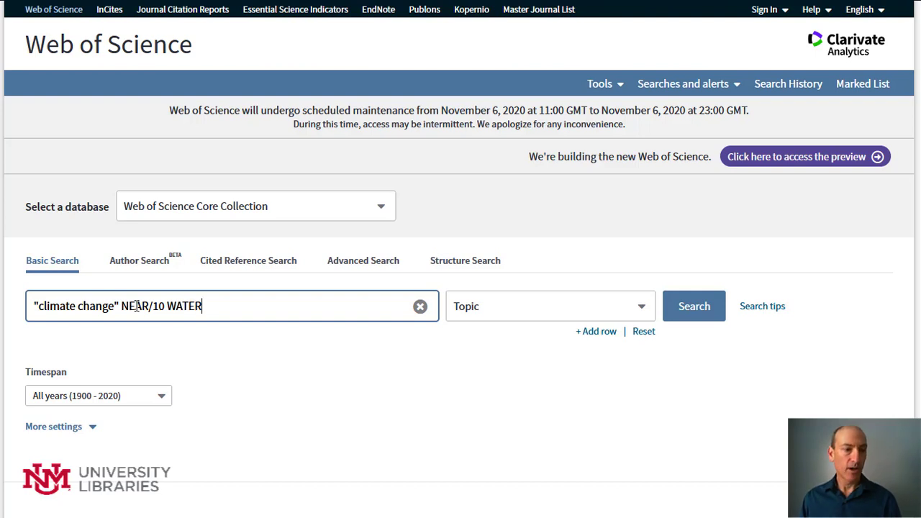
key("BackSpace")
key("BackSpace")
key("BackSpace")
key("BackSpace")
key("BackSpace")
key("BackSpace")
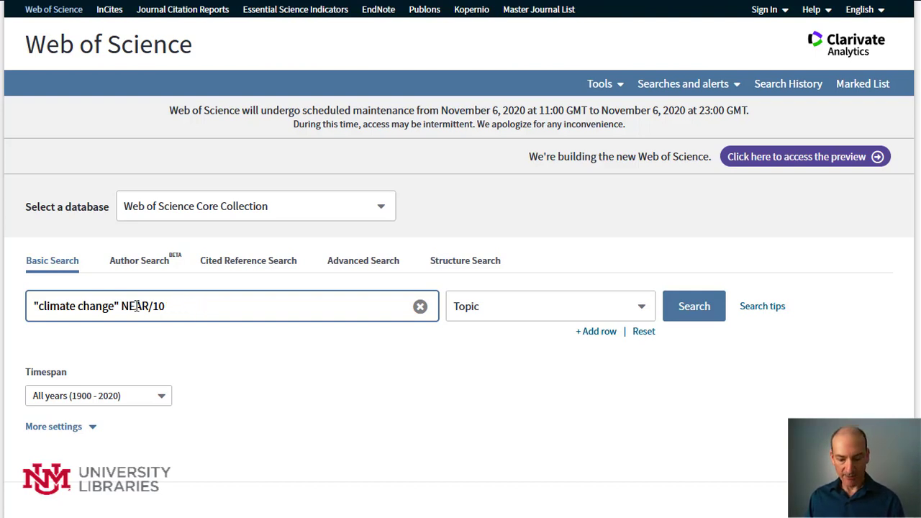
type("water")
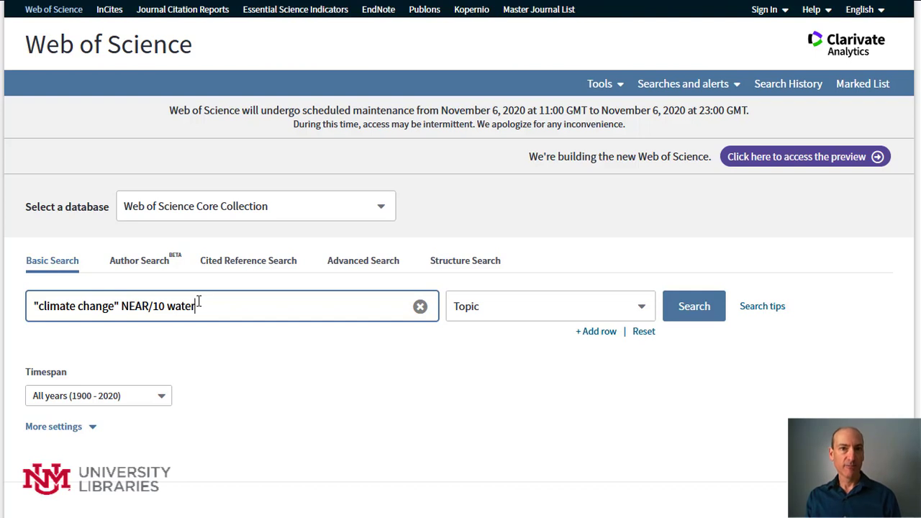
left_click(710, 327)
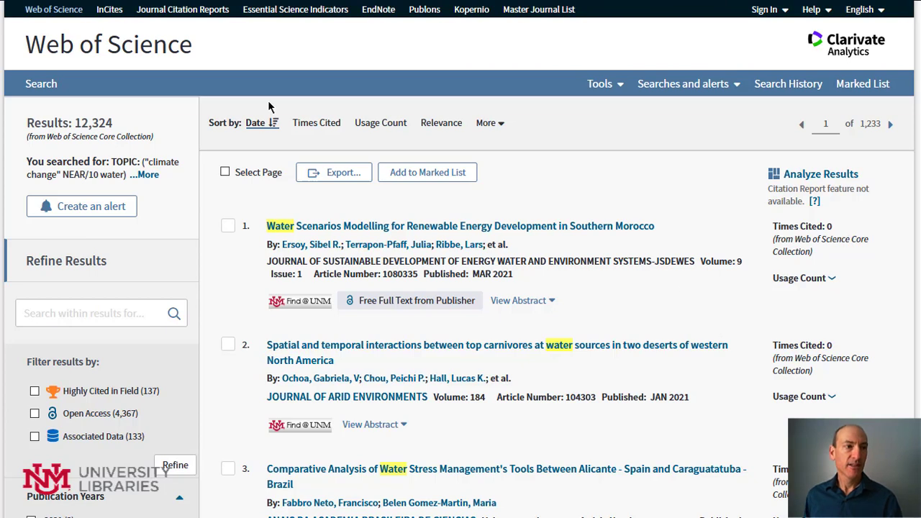
Return to the basic search form and add a second And row that searches the Author field.
left_click(25, 84)
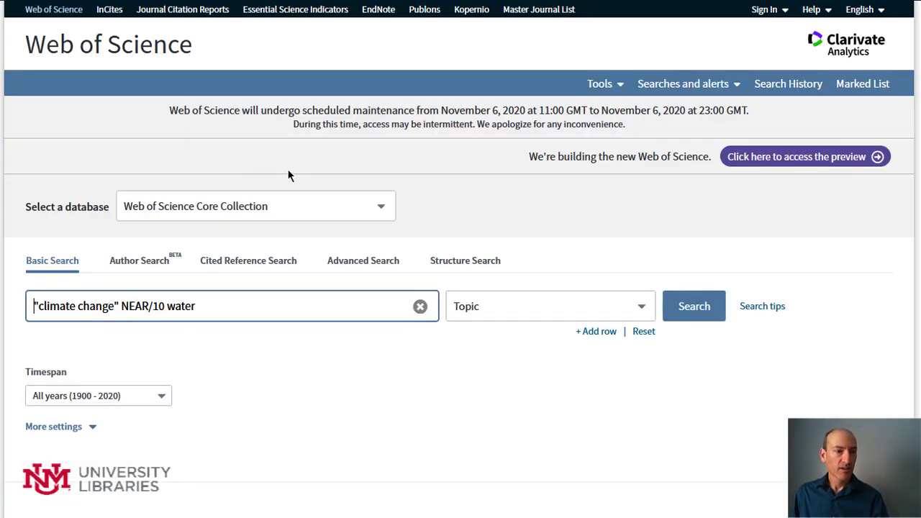
left_click(597, 333)
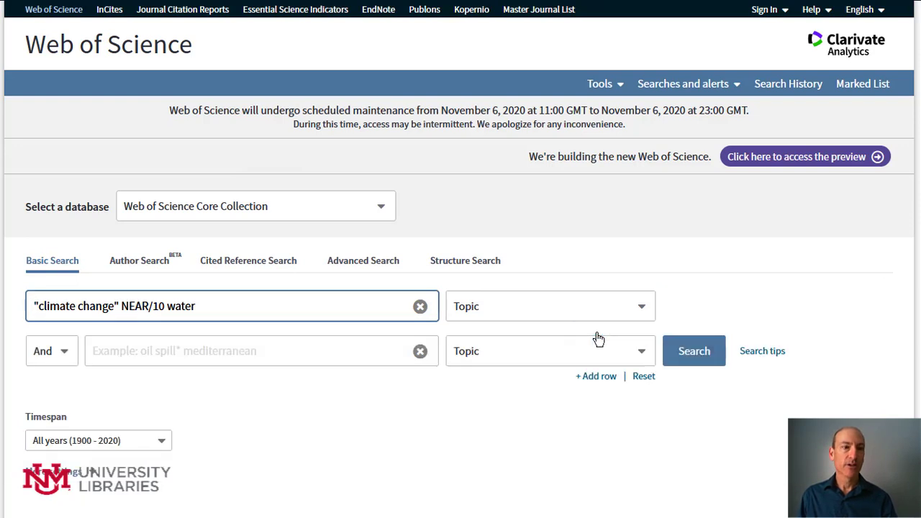
left_click(549, 350)
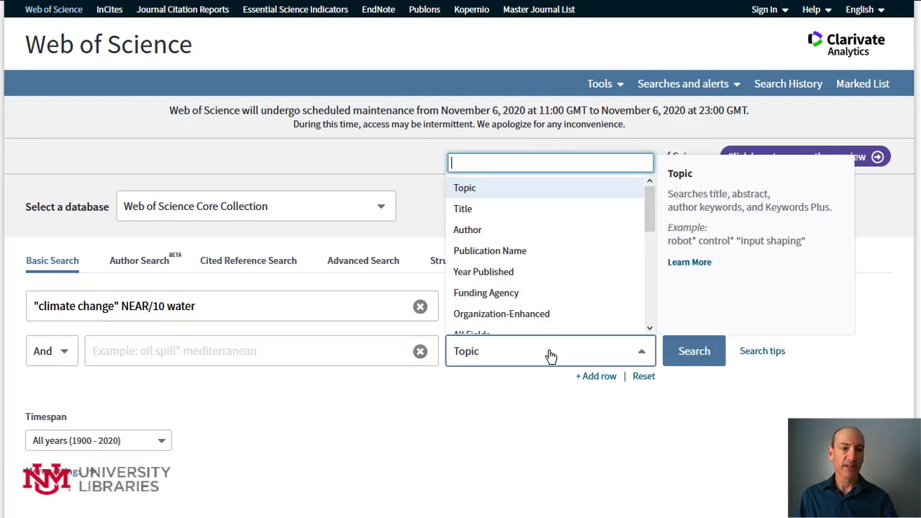
left_click(472, 232)
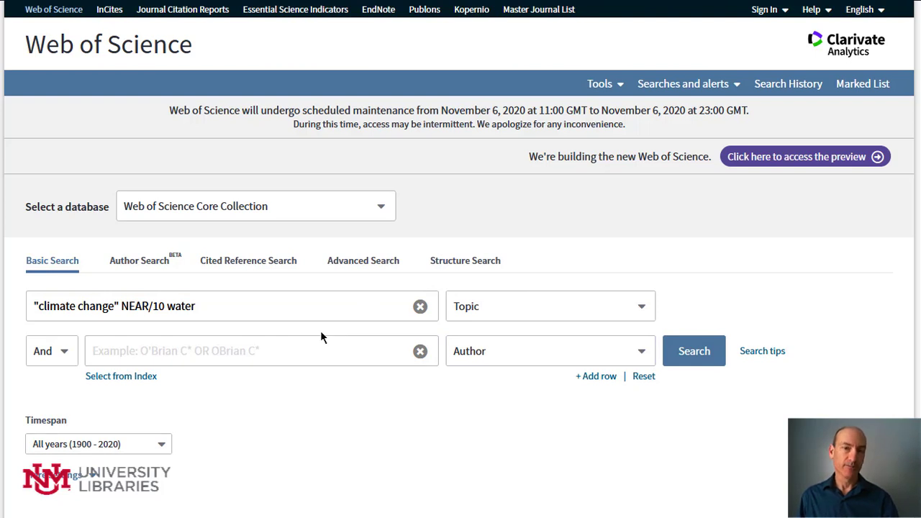
Switch to Author Search and look up the author by last name and first name.
left_click(151, 262)
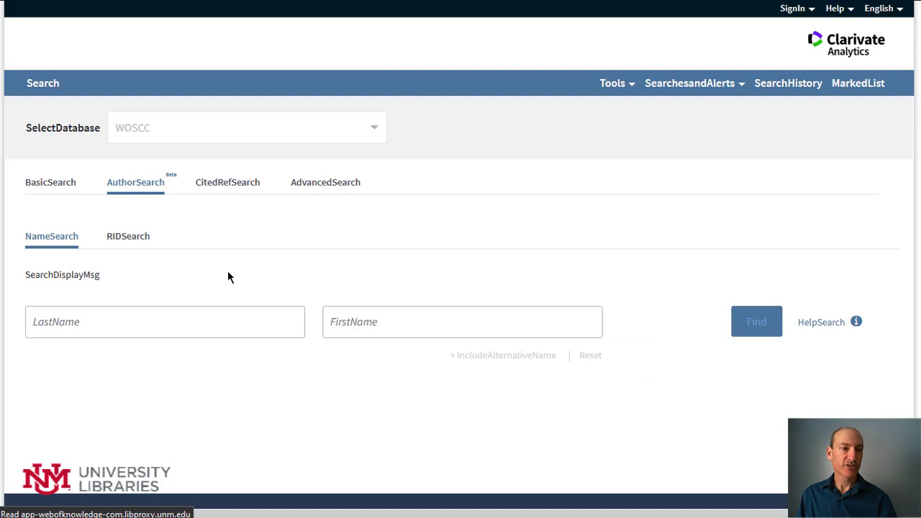
left_click(94, 347)
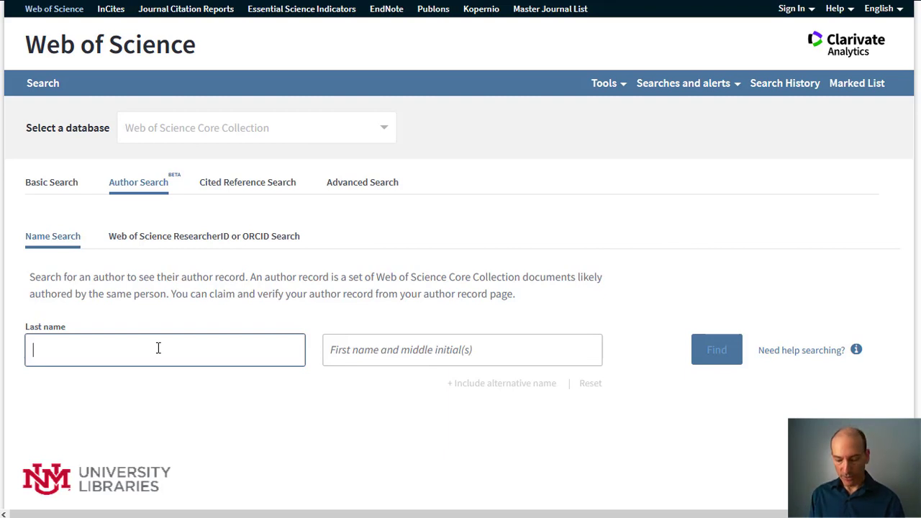
type("bo")
key("BackSpace")
type("r")
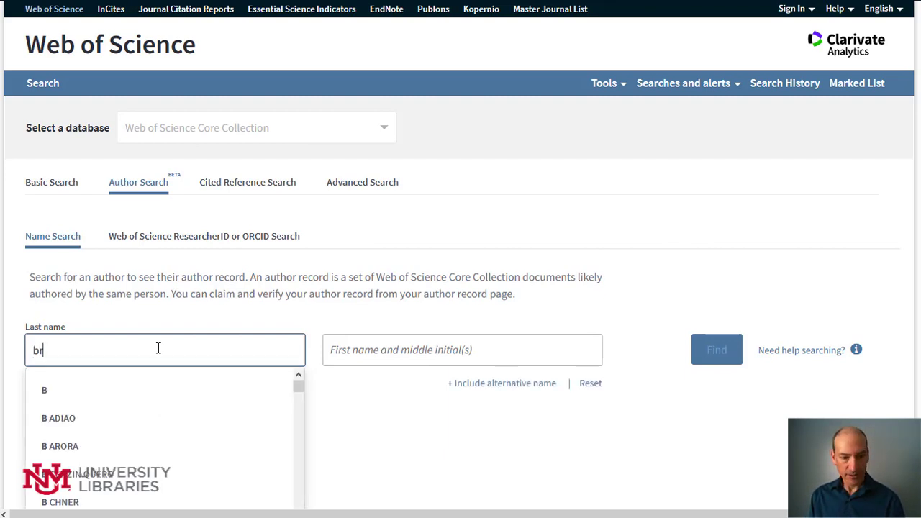
type("own")
key("Tab")
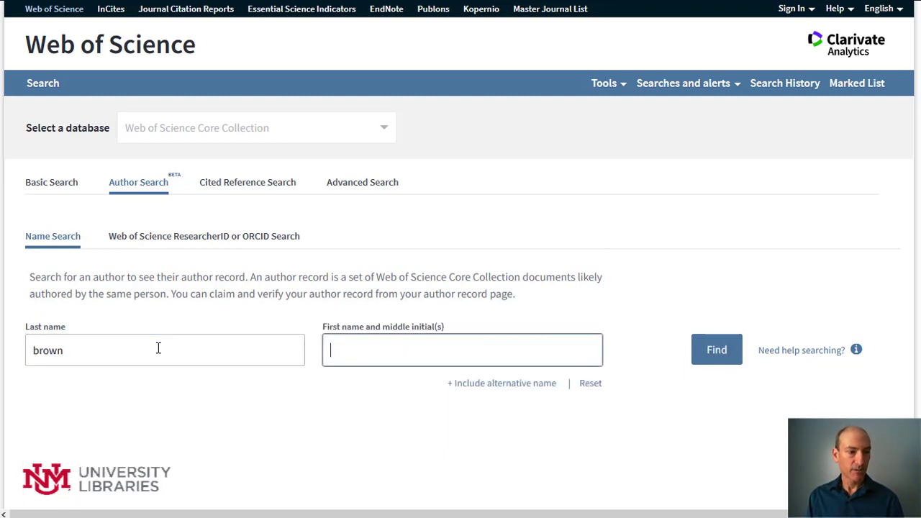
type("james")
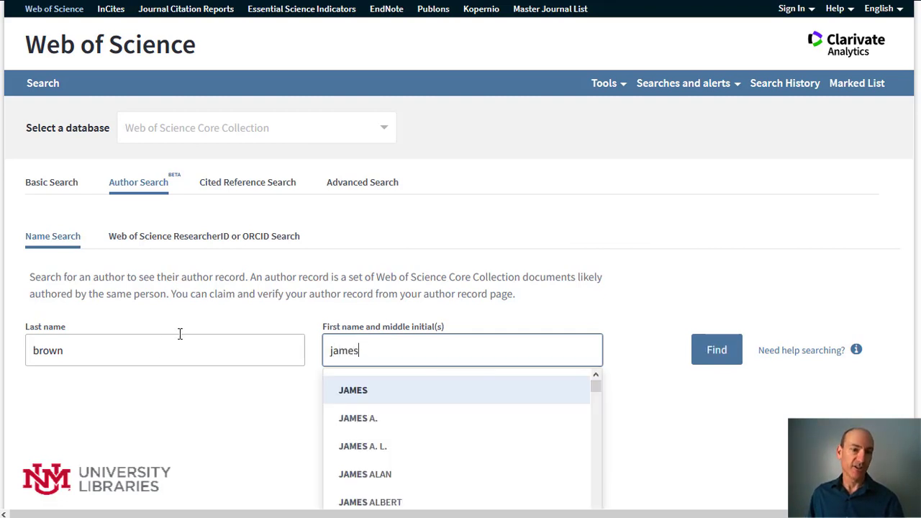
left_click(706, 354)
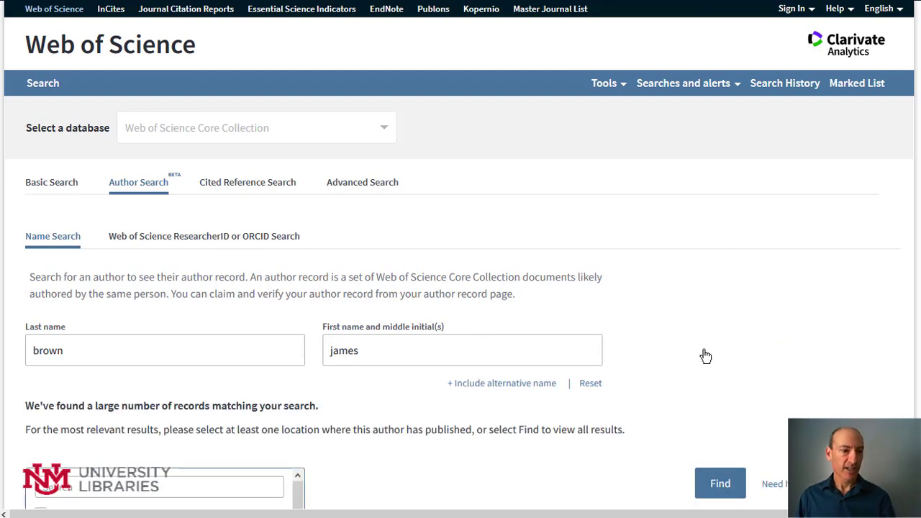
Limit the author search to the location USA and find the matching author records.
scroll(580, 354, "down", 3)
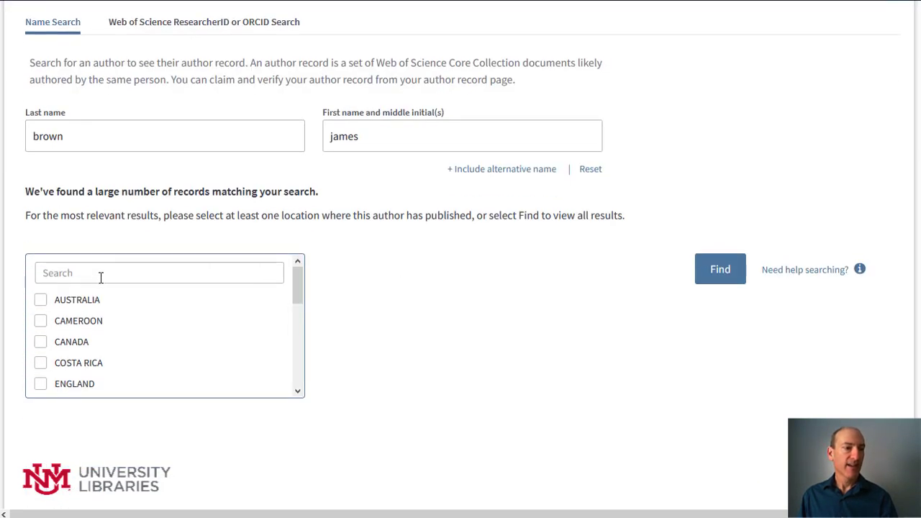
left_click(147, 266)
type("us")
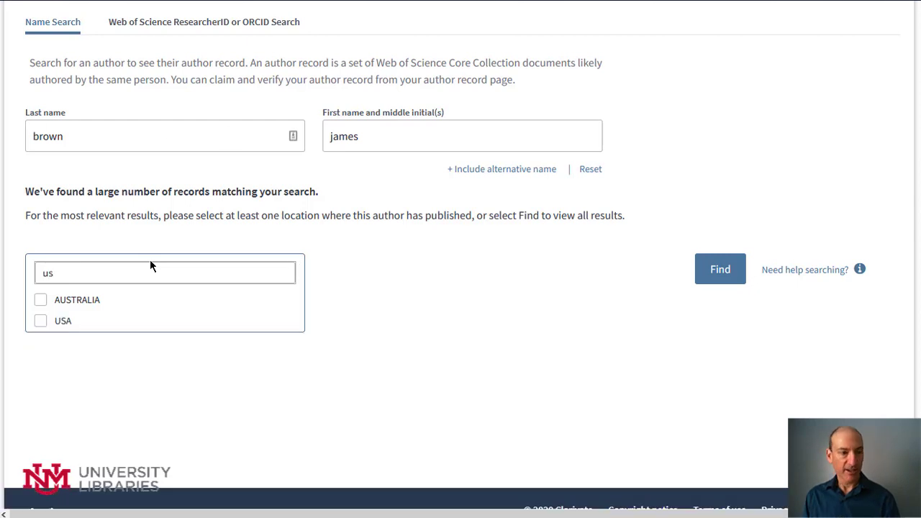
left_click(61, 321)
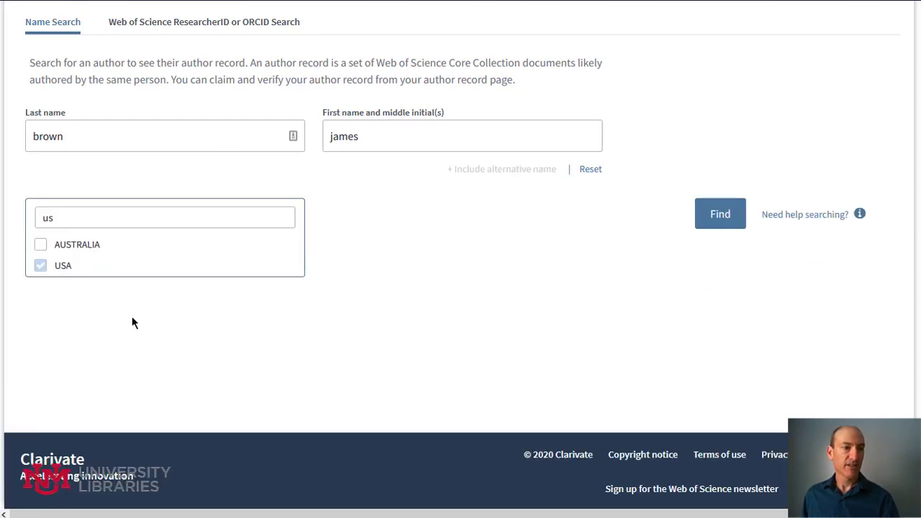
left_click(725, 223)
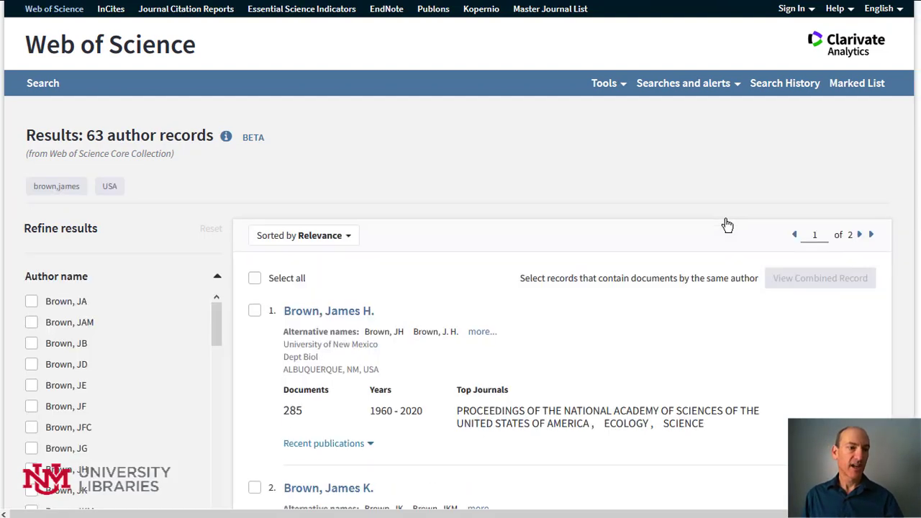
Open the University of New Mexico biology author's record and review the publications and citation metrics.
scroll(120, 377, "down", 3)
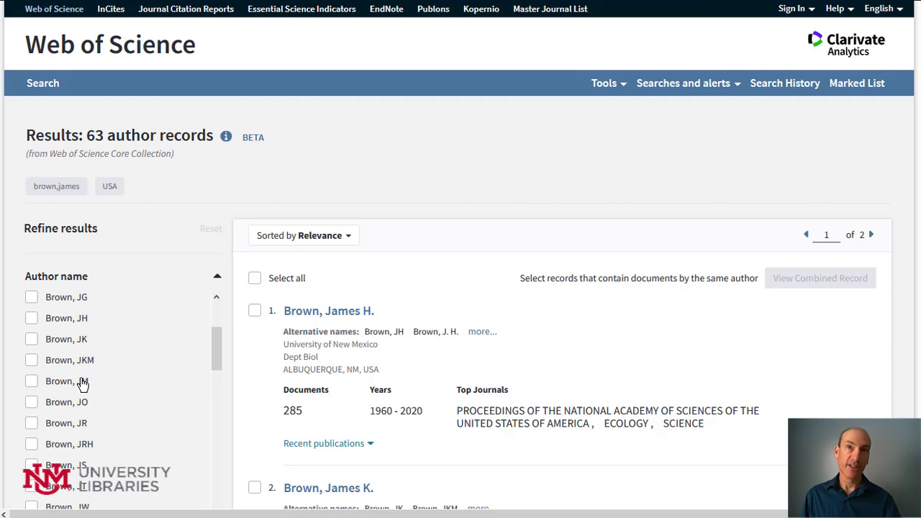
scroll(362, 288, "down", 2)
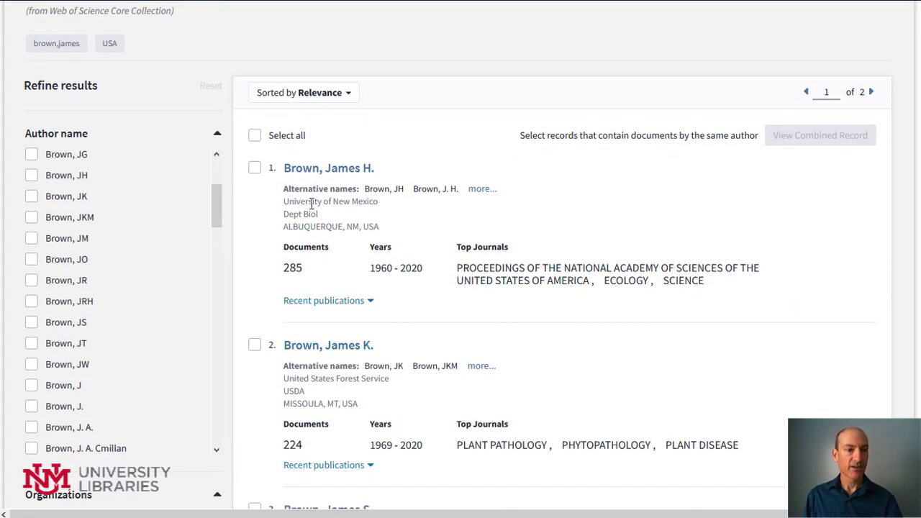
left_click(346, 171)
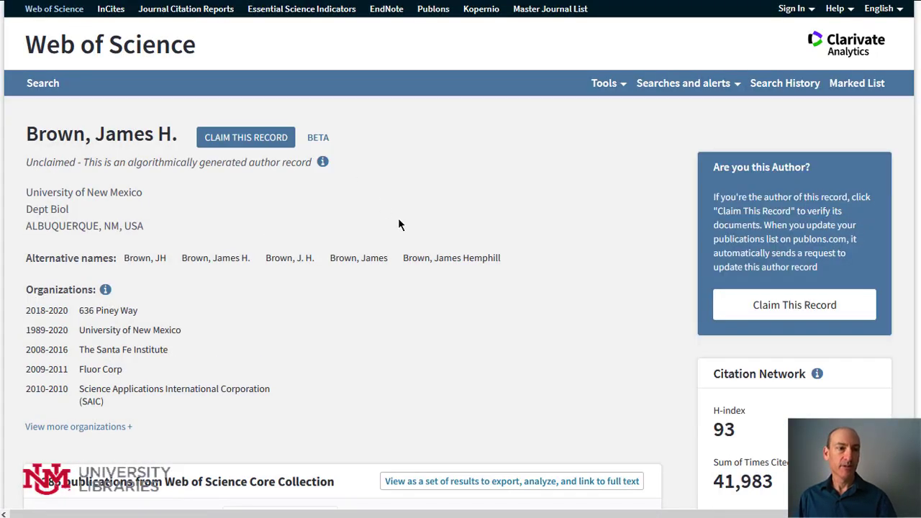
scroll(552, 267, "down", 5)
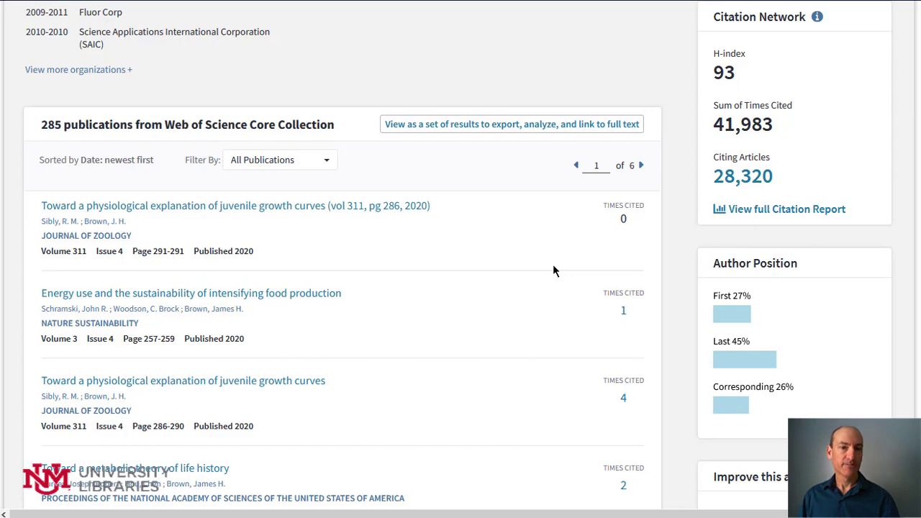
scroll(498, 286, "up", 5)
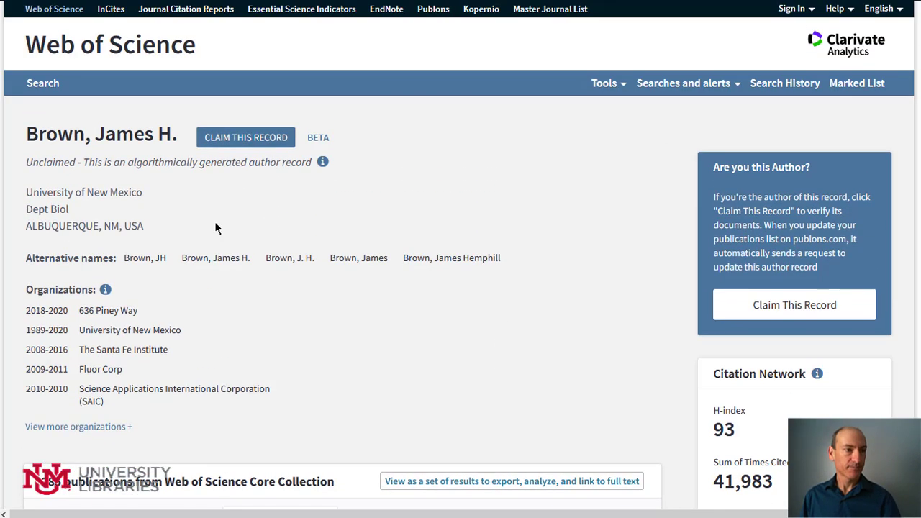
Return to the search page and switch to Cited Reference Search, going over the cited author, cited work and cited year fields.
left_click(43, 85)
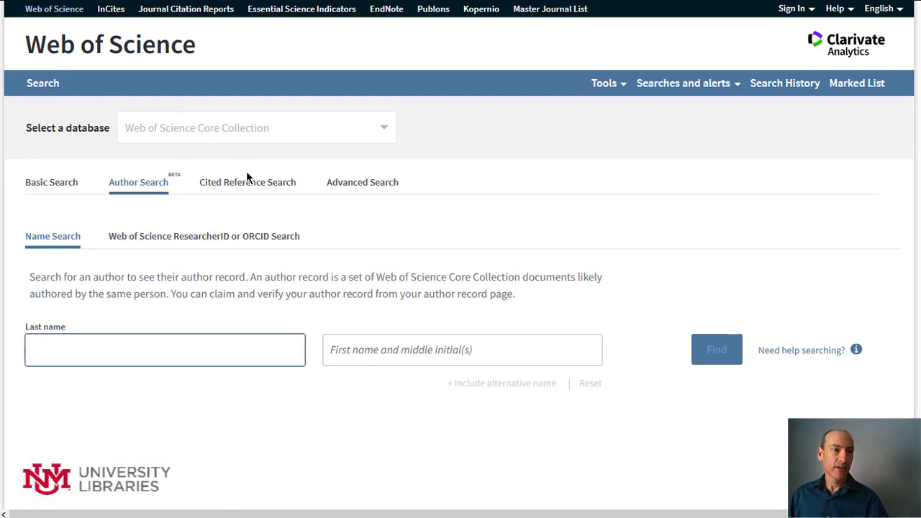
left_click(227, 184)
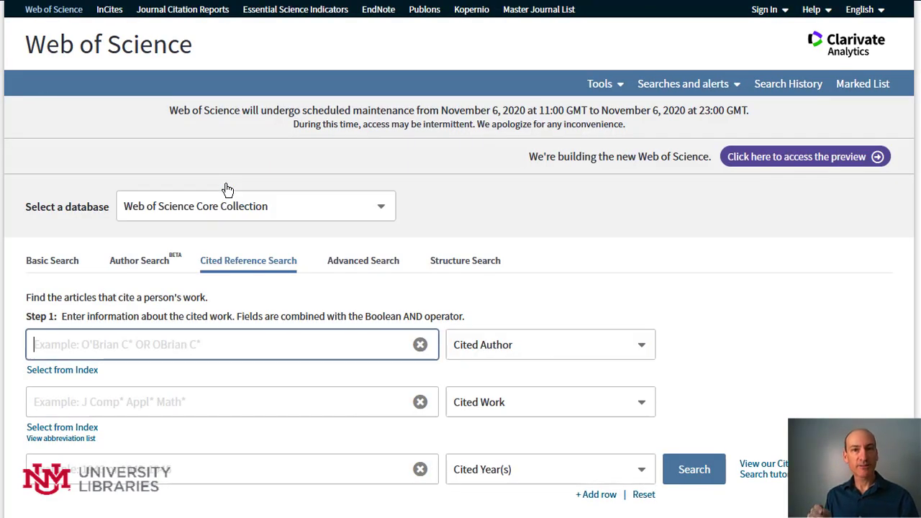
scroll(641, 236, "down", 2)
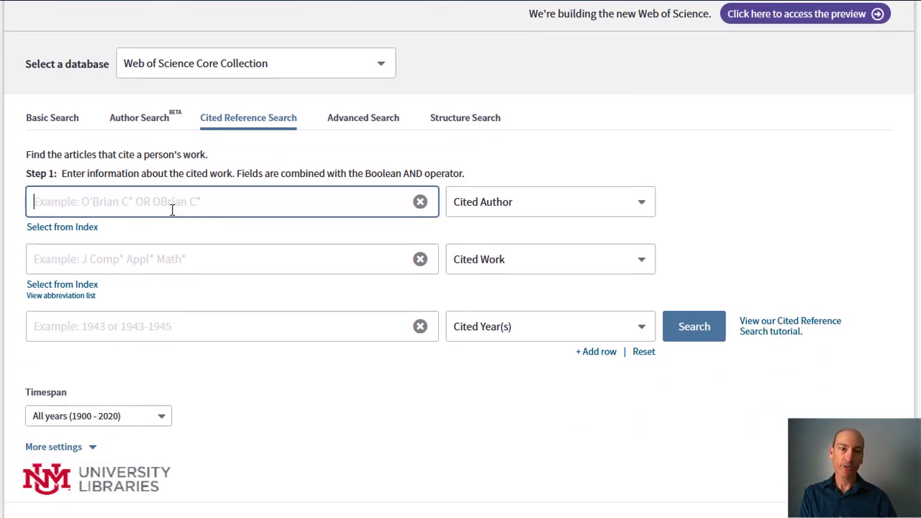
left_click(513, 262)
left_click(514, 261)
left_click(326, 332)
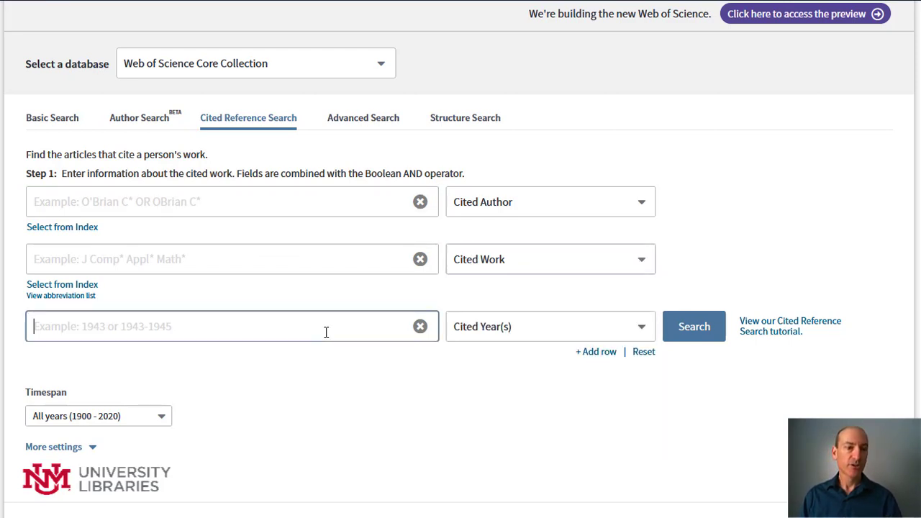
Enter the cited author's last name and first name, separated by a comma, as the Cited Author term.
left_click(277, 197)
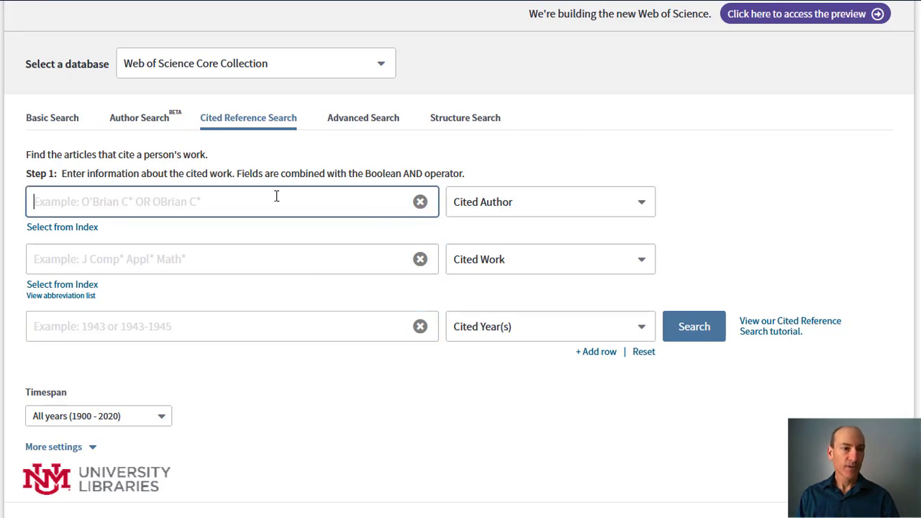
type("lopea")
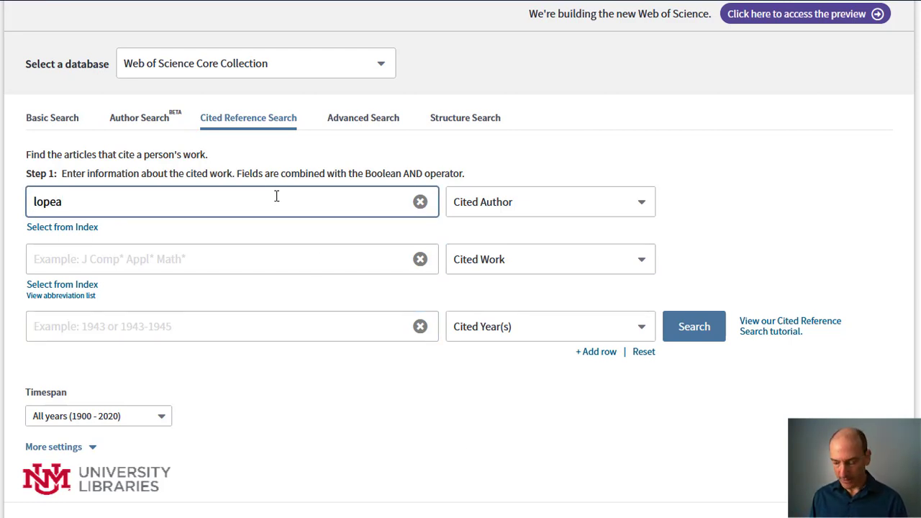
key("BackSpace")
type("z")
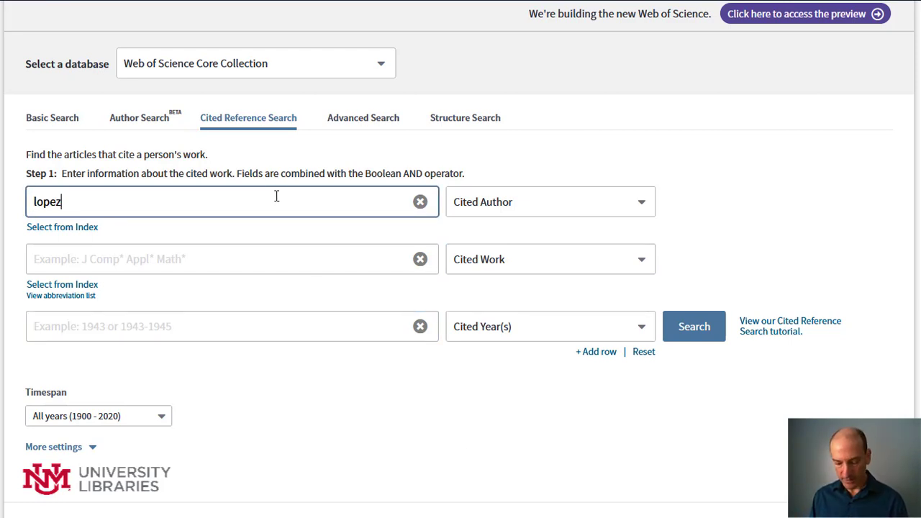
type(", nancy")
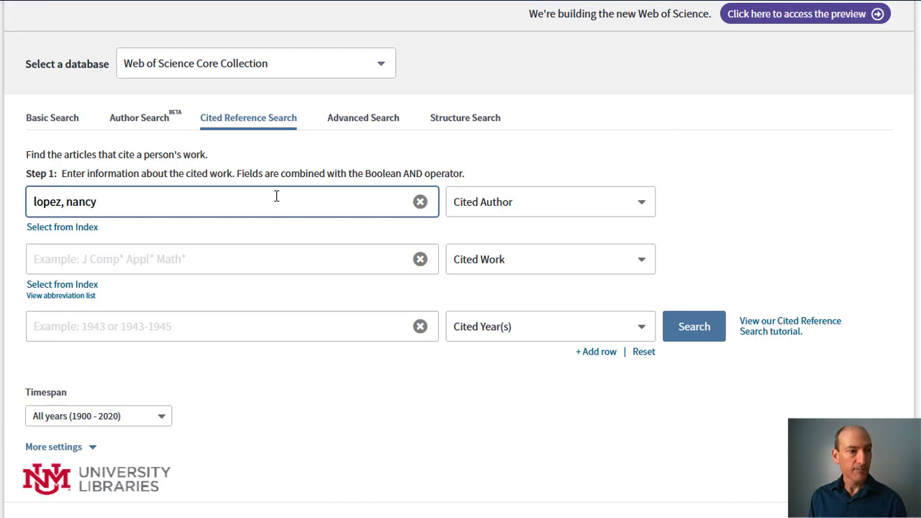
Enter the phrase "street race" in quotation marks as the second search term and set its field to Cited Title.
left_click(299, 252)
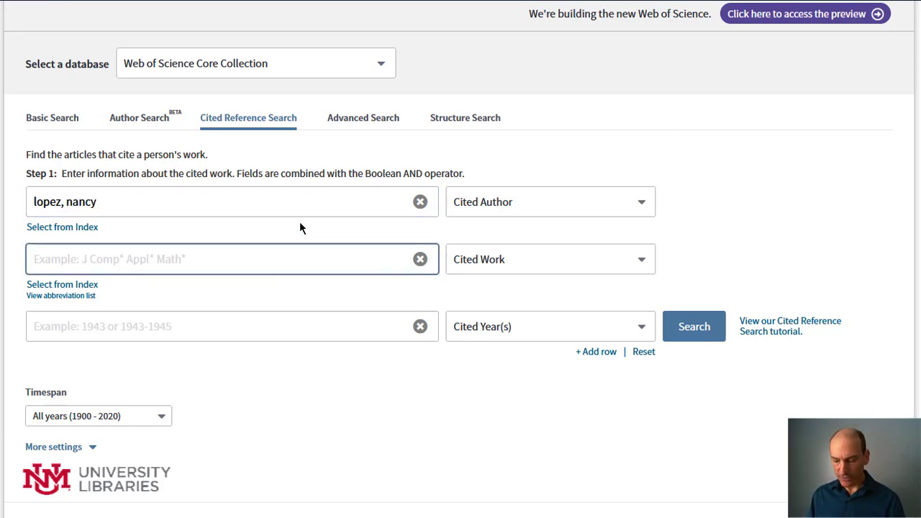
type("\"street race\"")
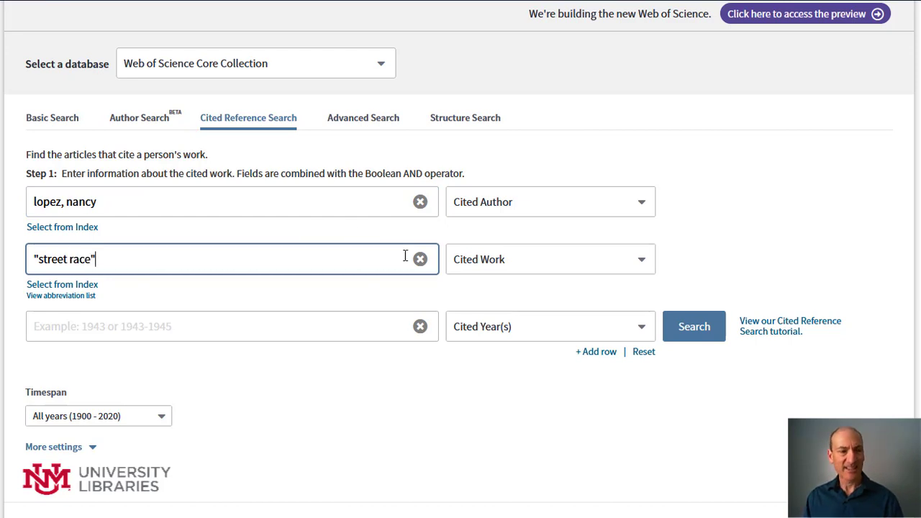
left_click(498, 263)
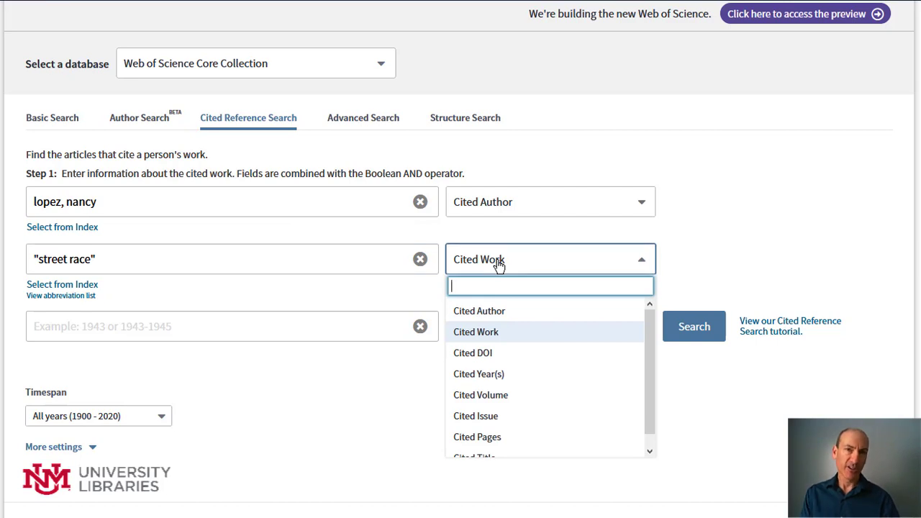
scroll(531, 380, "down", 1)
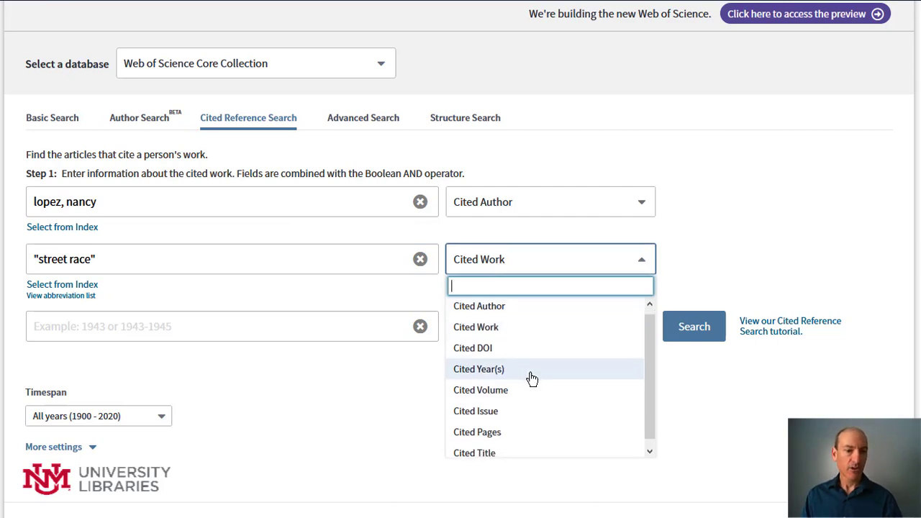
left_click(504, 449)
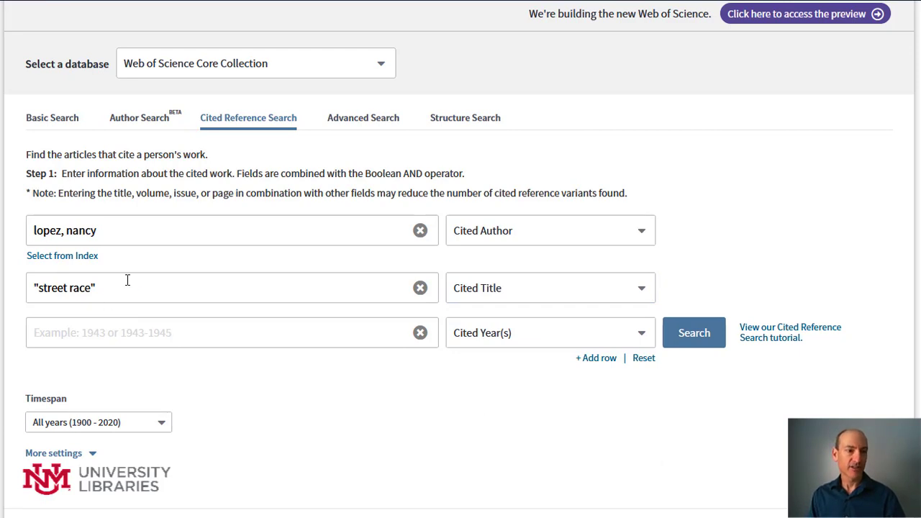
Limit the cited years to 2010-2020 and run the cited reference search.
left_click(119, 334)
type("2")
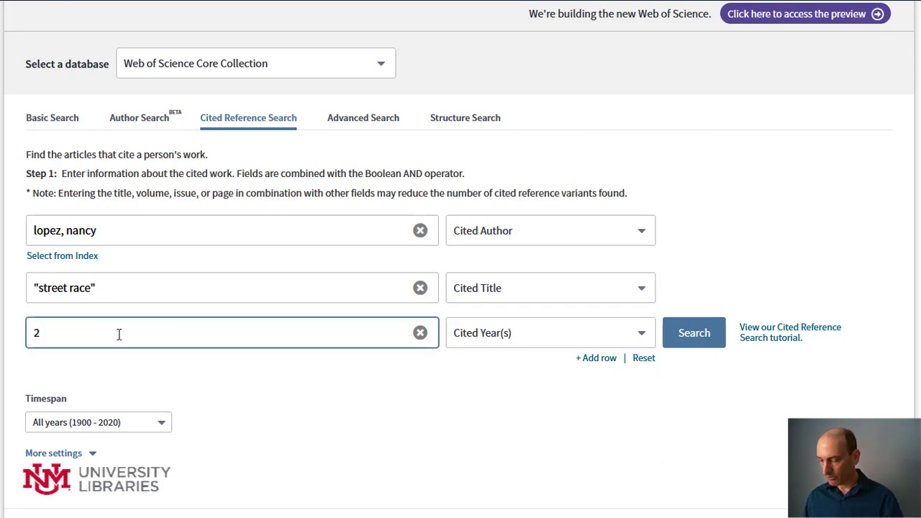
type("010")
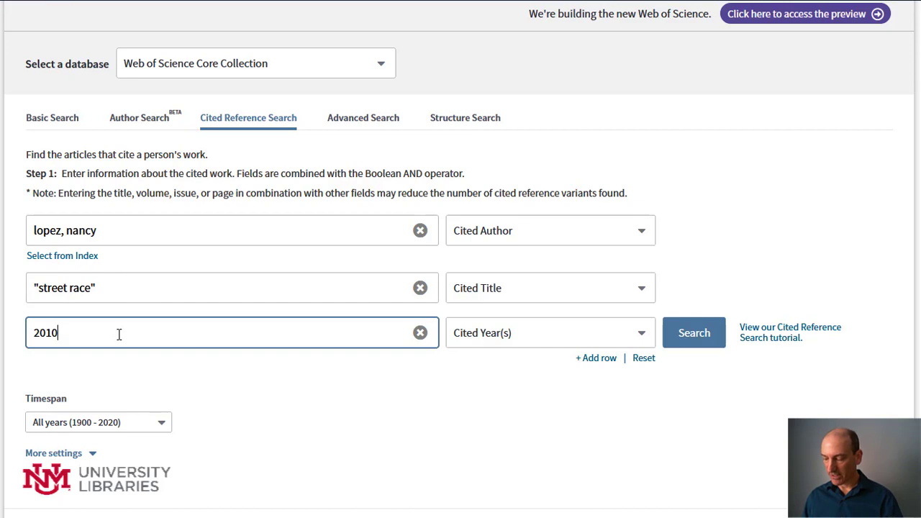
type("-2020")
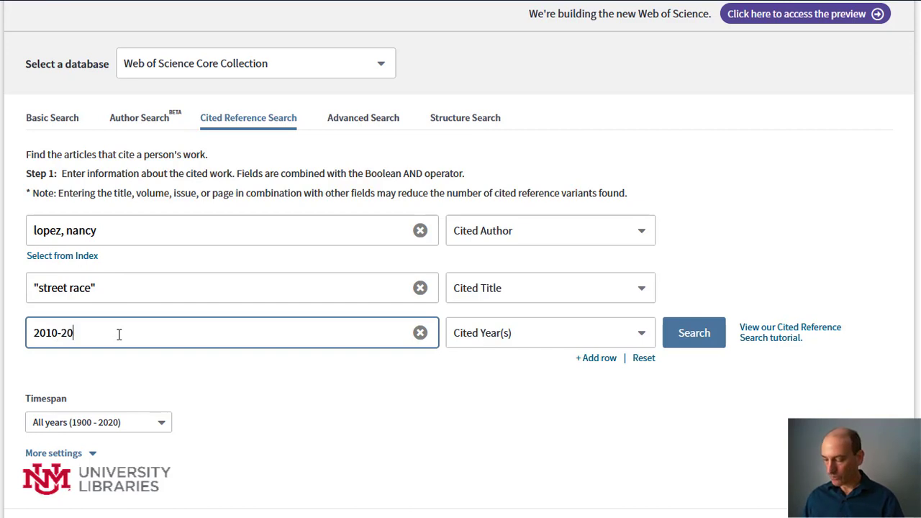
left_click(692, 336)
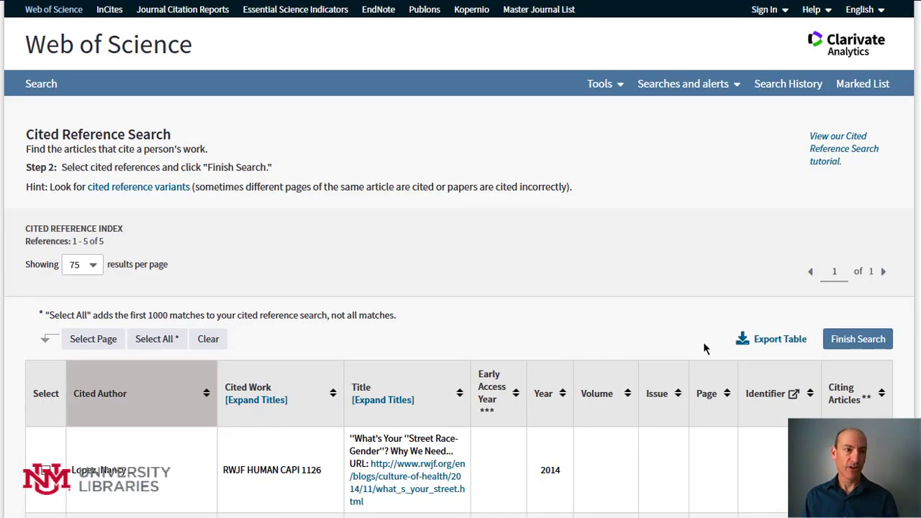
Select the 2018 and 2017 variants of the "What's Your 'Street Race'?" article and finish the search to list the citing articles.
scroll(515, 277, "down", 3)
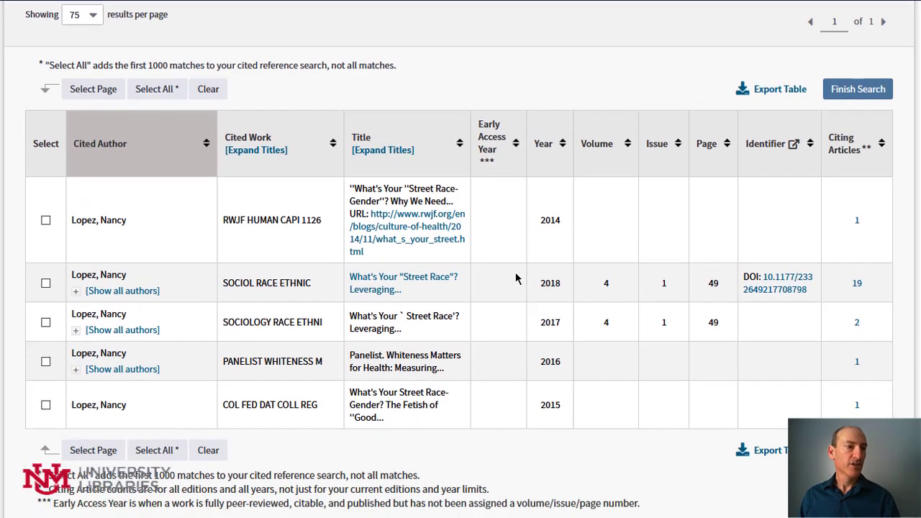
scroll(515, 278, "down", 1)
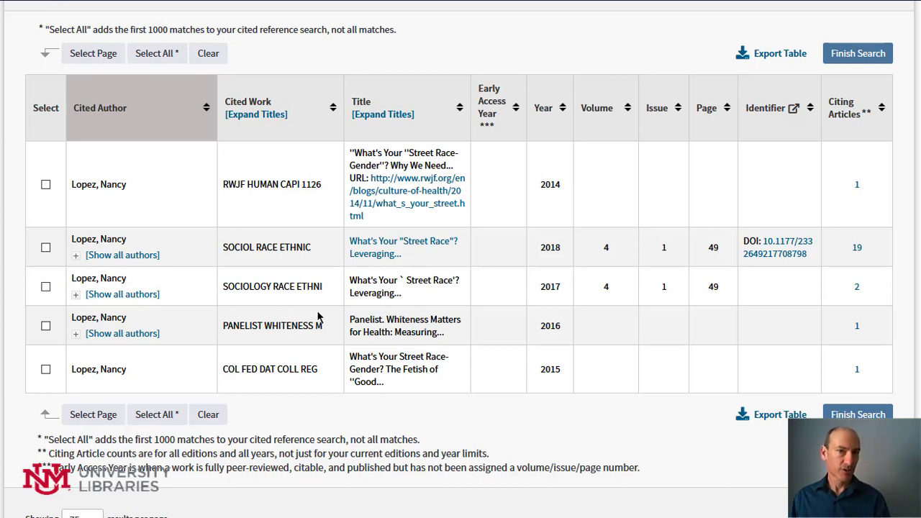
left_click(45, 247)
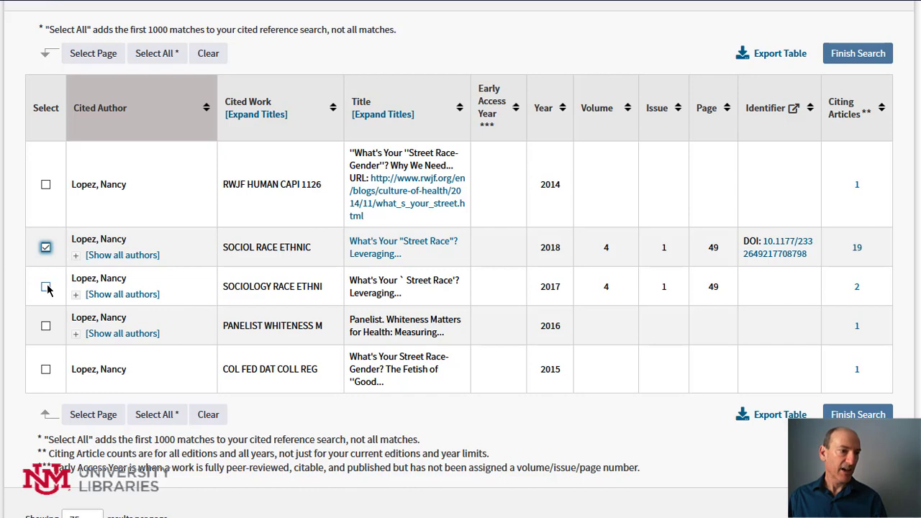
left_click(46, 287)
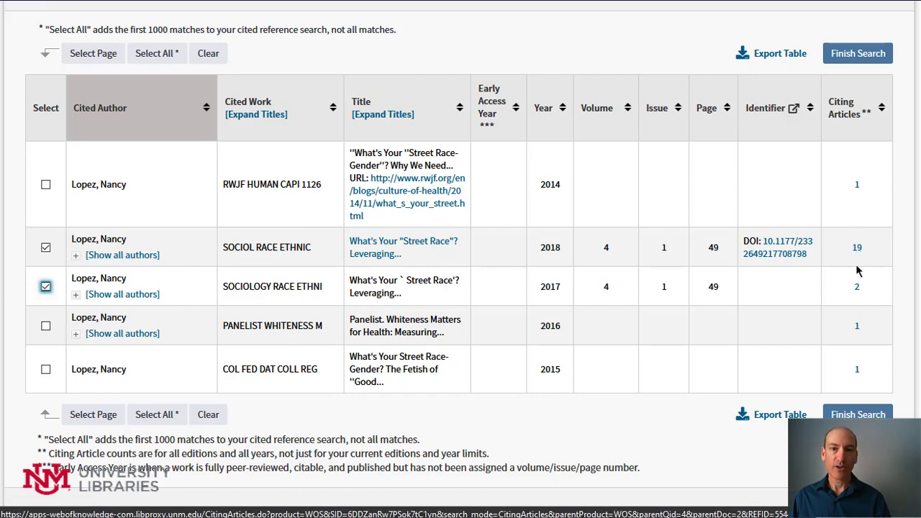
left_click(856, 58)
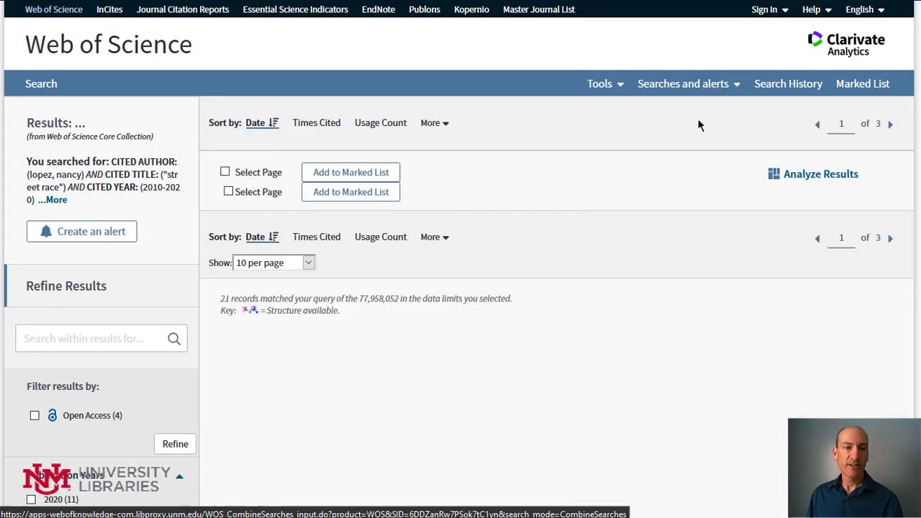
scroll(561, 175, "down", 2)
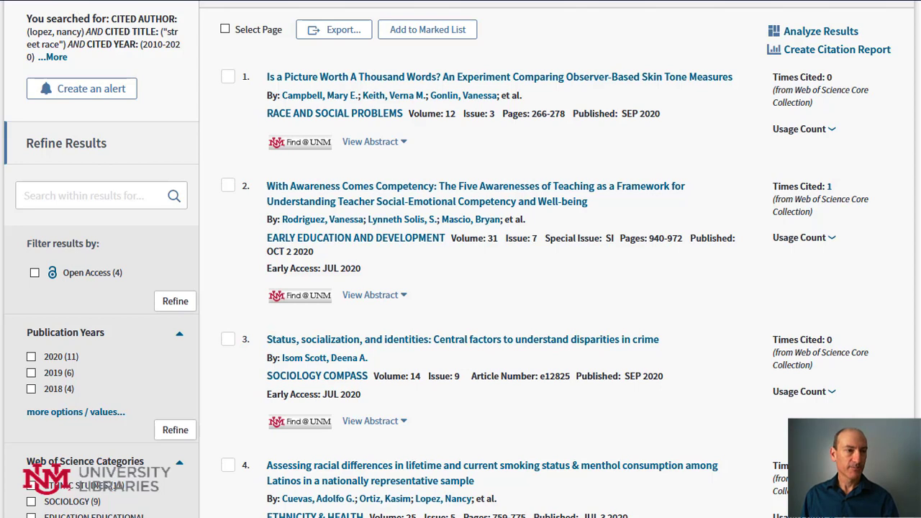
Go back to the search page and switch to Advanced Search to view its query box and field tags.
scroll(131, 112, "up", 2)
left_click(39, 85)
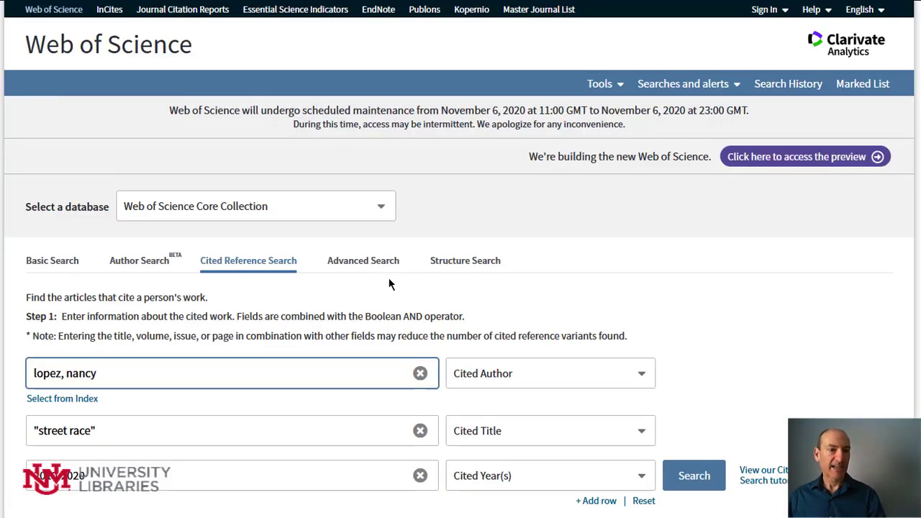
scroll(466, 262, "down", 1)
scroll(466, 262, "down", 1)
left_click(358, 191)
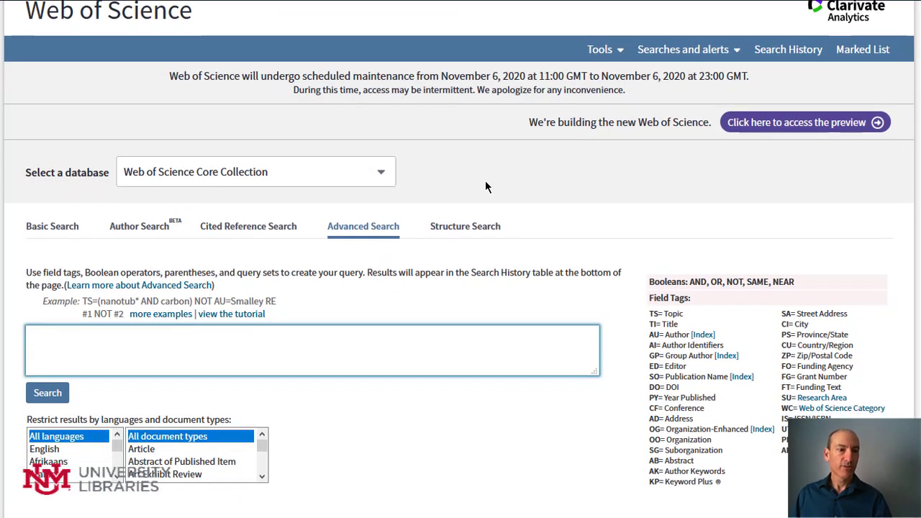
scroll(449, 346, "down", 1)
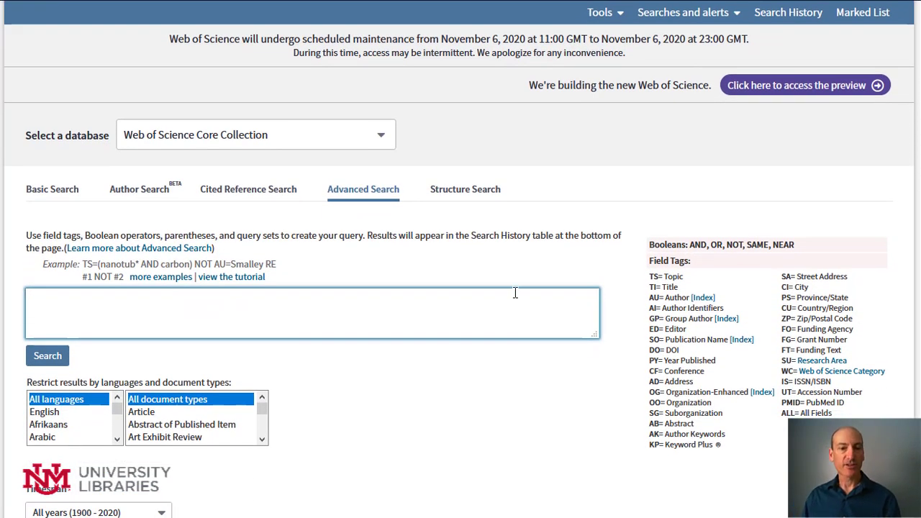